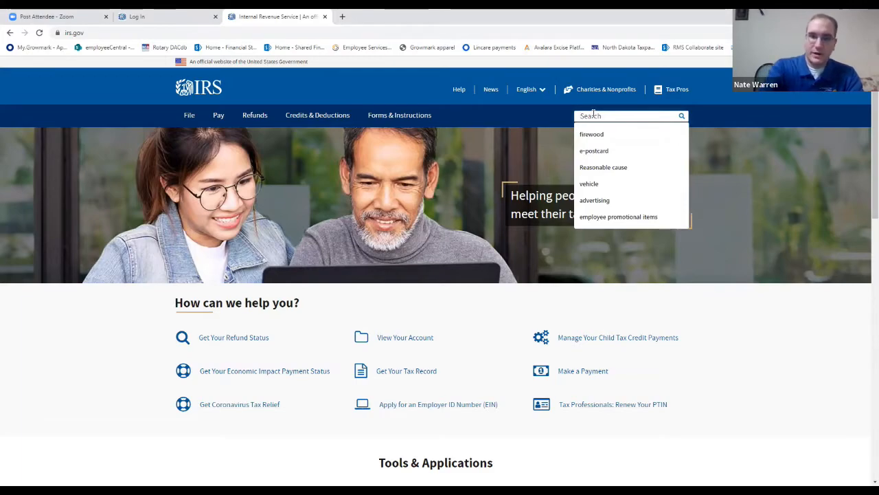
Search the IRS site for 990-n and open the recommended About Form 990-N, Electronic Notice for Tax-Exempt Organizations page.
{"action": "type", "text": "990"}
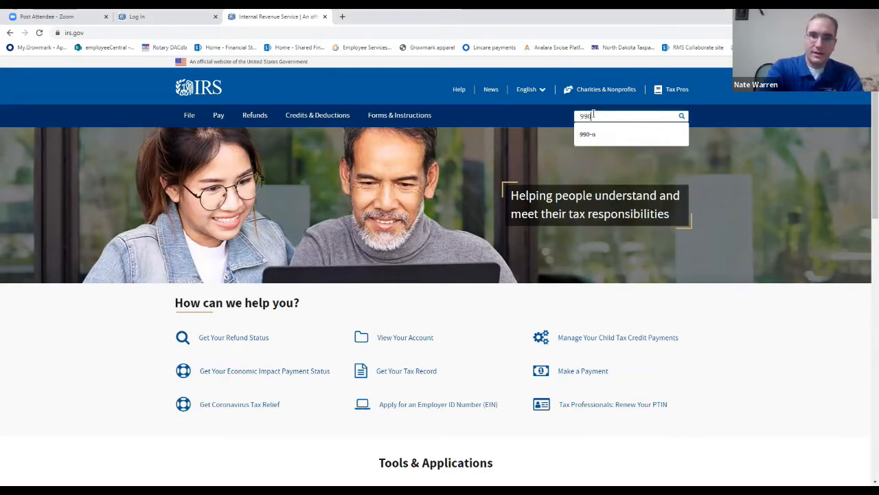
{"action": "type", "text": "-n"}
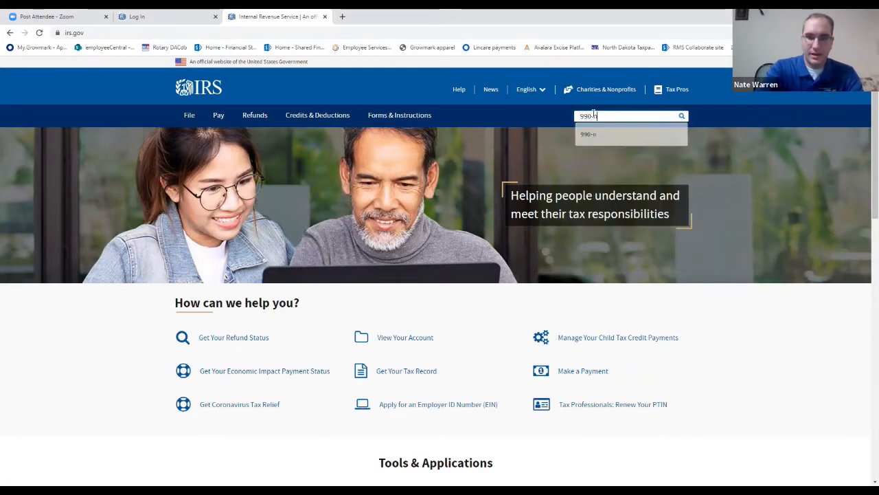
{"action": "key", "text": "Return"}
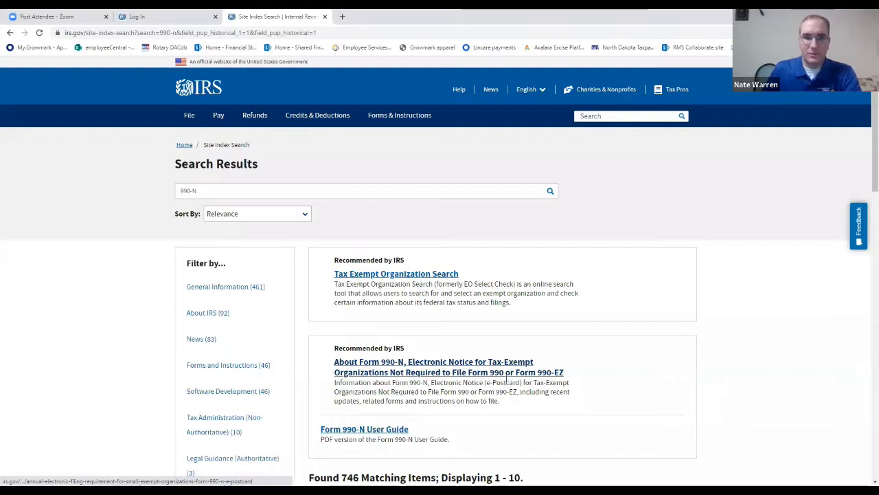
{"action": "left_click", "coordinate": [457, 373]}
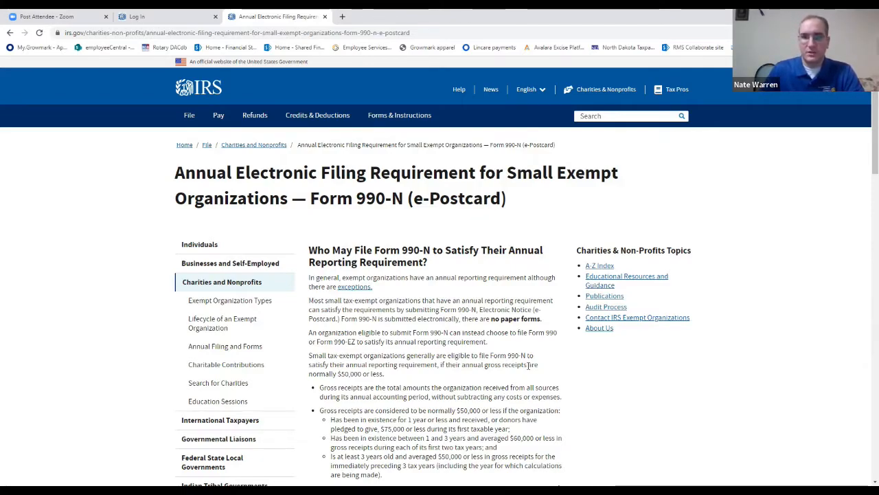
Review the gross receipts criteria for filing Form 990-N and start the Form 990-N (e-Postcard) submission.
{"action": "scroll", "coordinate": [450, 340], "scroll_direction": "down", "scroll_amount": 1}
{"action": "scroll", "coordinate": [441, 314], "scroll_direction": "down", "scroll_amount": 1}
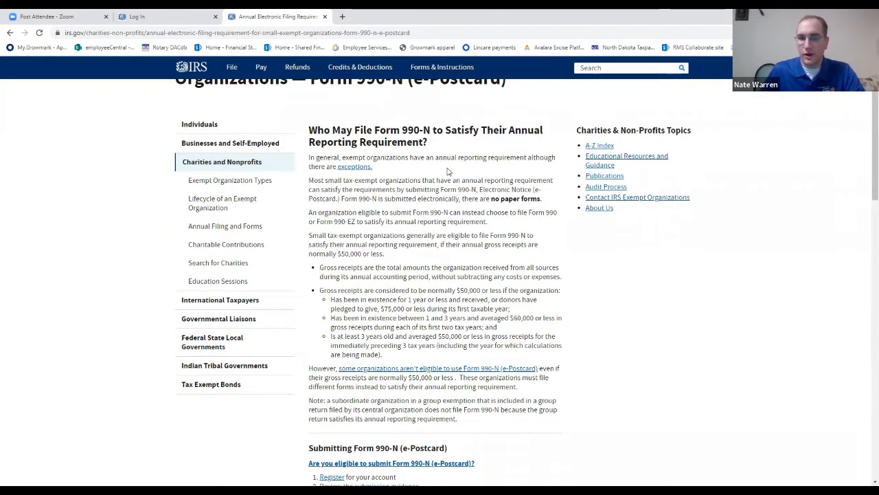
{"action": "left_click_drag", "start_coordinate": [321, 290], "coordinate": [518, 292]}
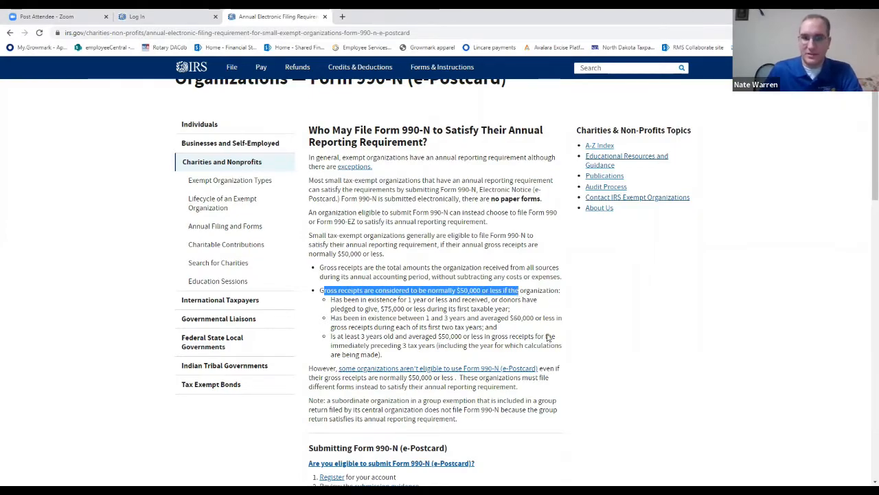
{"action": "scroll", "coordinate": [563, 327], "scroll_direction": "down", "scroll_amount": 2}
{"action": "left_click", "coordinate": [534, 193]}
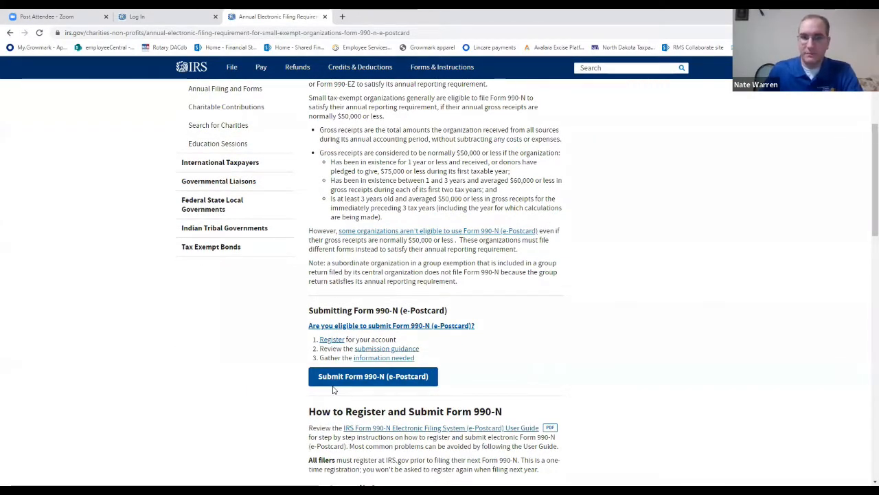
{"action": "left_click", "coordinate": [395, 380]}
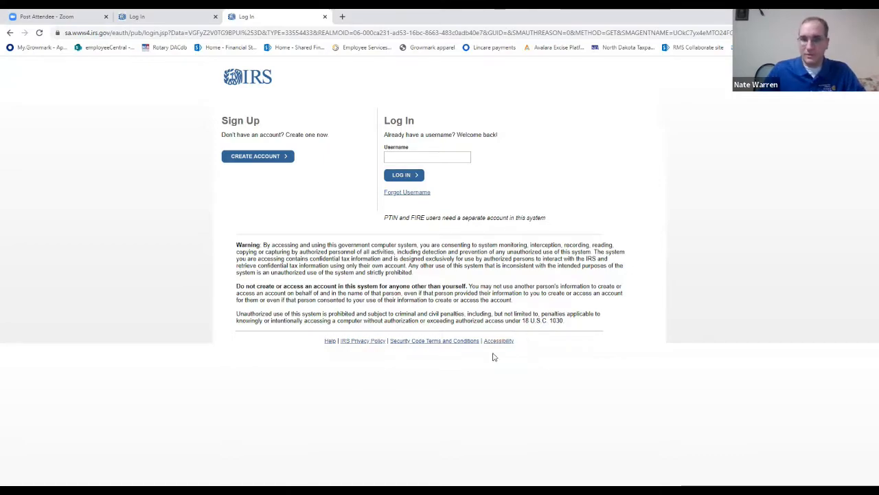
Open the account registration form and cancel it to return to the login page.
{"action": "left_click", "coordinate": [255, 156]}
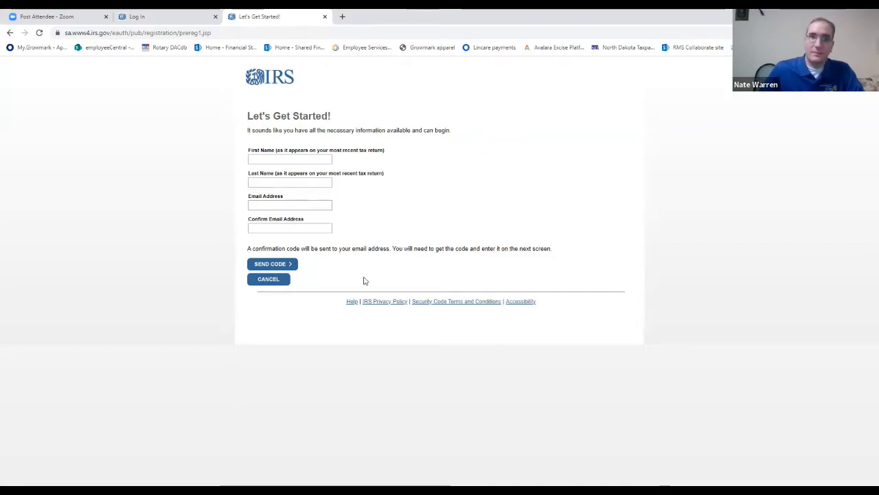
{"action": "left_click", "coordinate": [279, 280]}
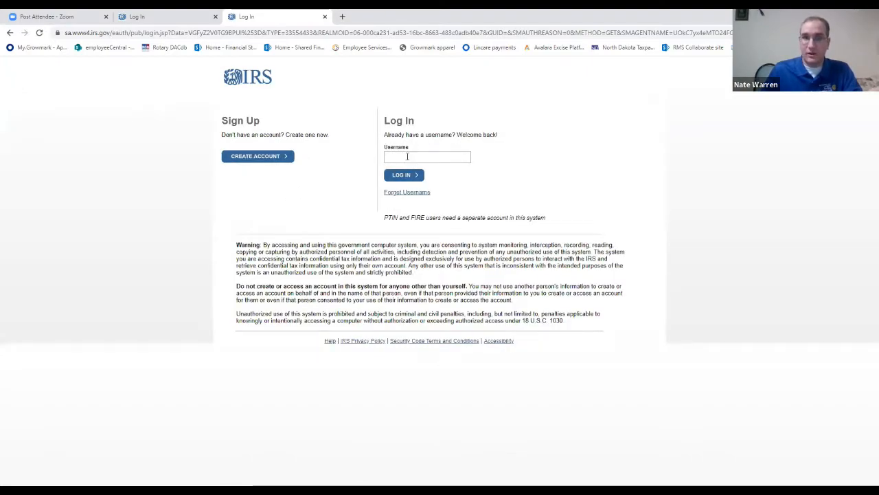
Log in to the existing IRS account by entering the username and the account password.
{"action": "left_click", "coordinate": [411, 157]}
{"action": "left_click", "coordinate": [405, 176]}
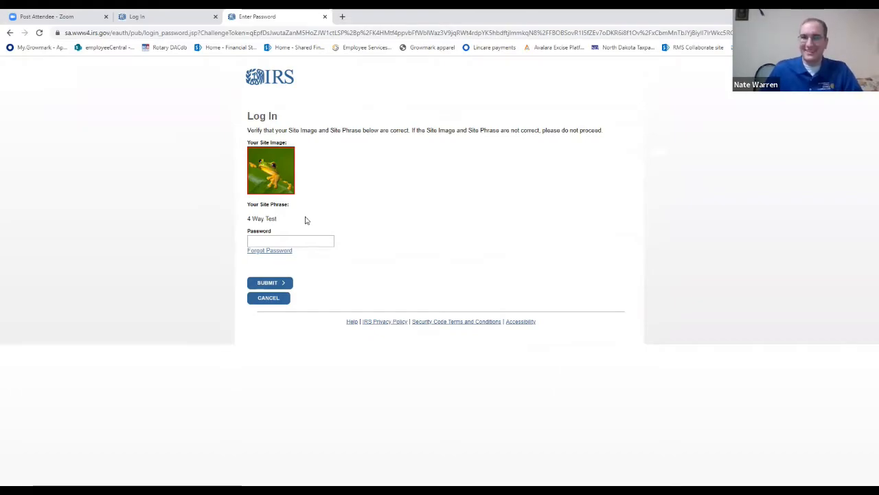
{"action": "right_click", "coordinate": [331, 241]}
{"action": "left_click", "coordinate": [330, 330]}
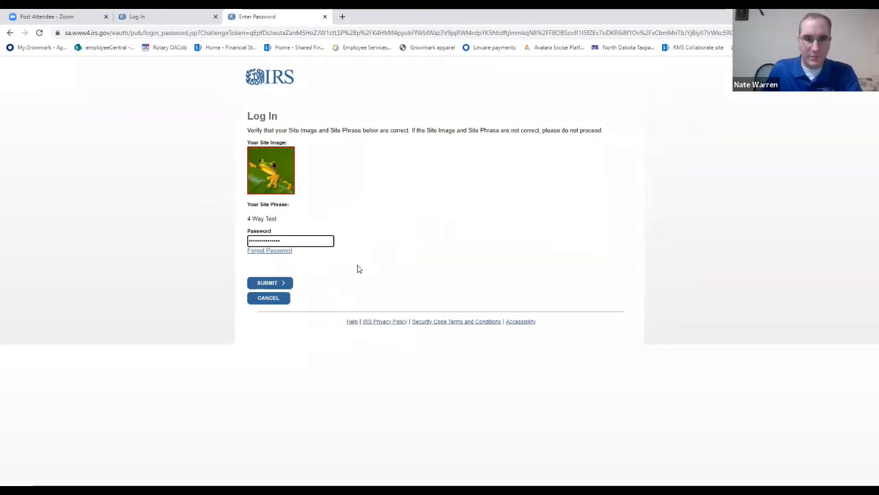
{"action": "left_click", "coordinate": [266, 287]}
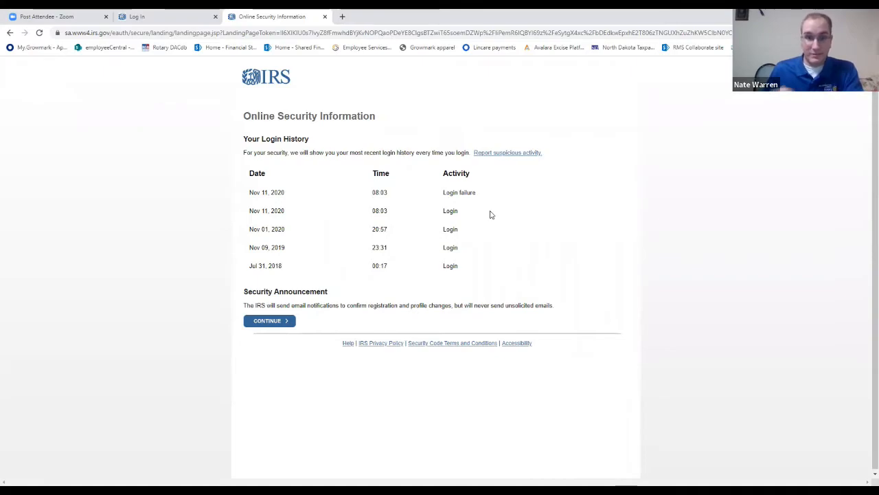
Review the recent login history, continue past it, and open the management of Form 990-N submissions.
{"action": "left_click_drag", "start_coordinate": [249, 212], "coordinate": [396, 213]}
{"action": "left_click", "coordinate": [403, 213]}
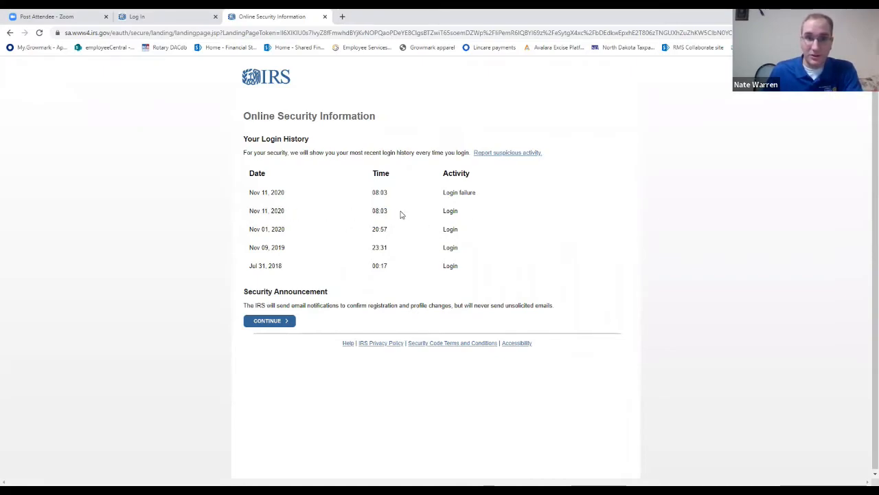
{"action": "left_click", "coordinate": [265, 321]}
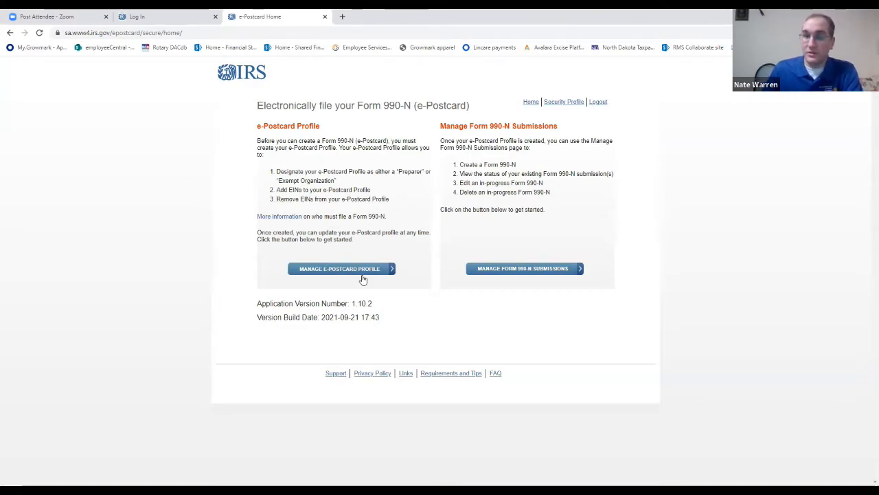
{"action": "left_click", "coordinate": [492, 271]}
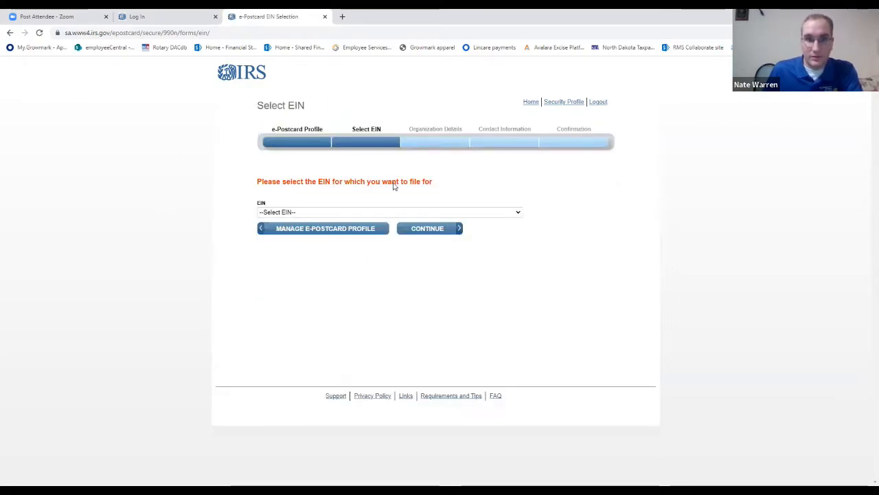
Select the EIN of BLOOMINGTON NORMAL DAYBREAK ROTARY CLUB for the filing and continue to the organization details.
{"action": "left_click", "coordinate": [518, 212]}
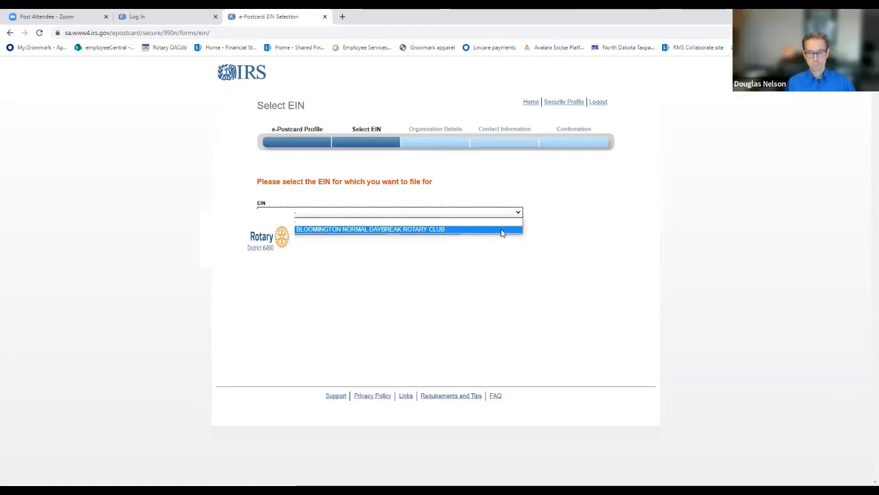
{"action": "left_click", "coordinate": [502, 229]}
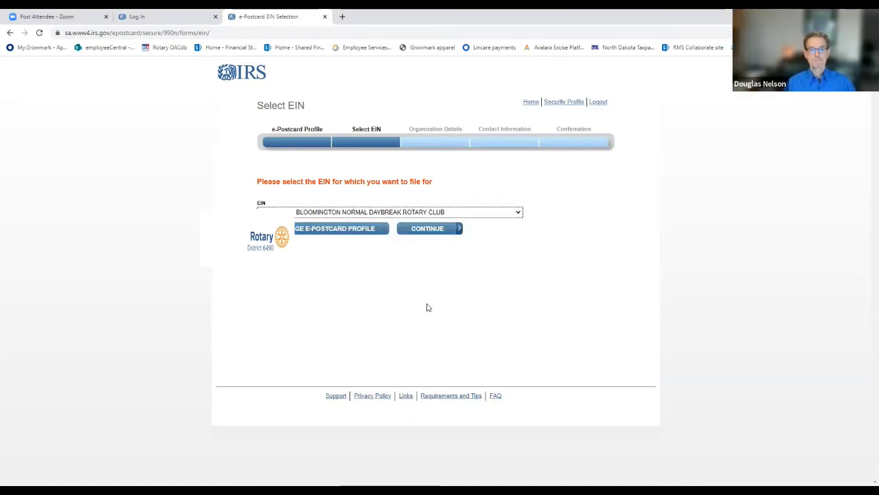
{"action": "left_click", "coordinate": [438, 235]}
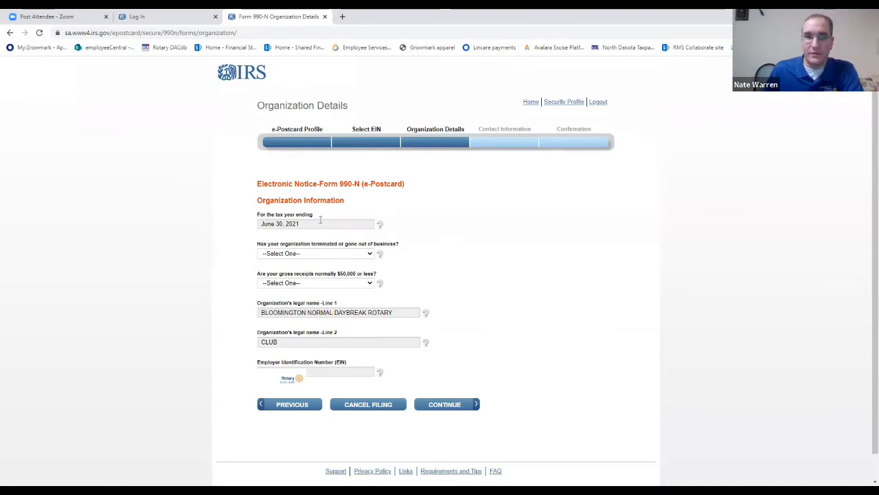
Answer No to the organization being terminated and Yes to gross receipts of $50,000 or less, and continue to the contact information.
{"action": "left_click", "coordinate": [369, 254]}
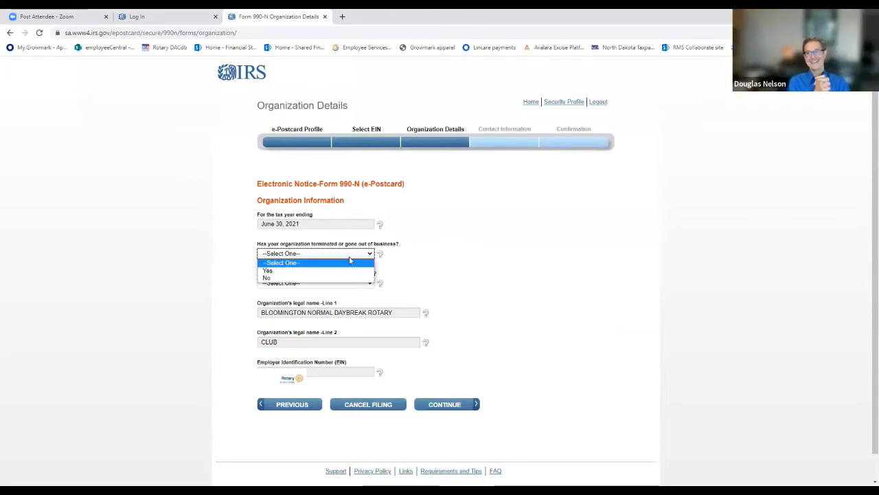
{"action": "left_click", "coordinate": [299, 278]}
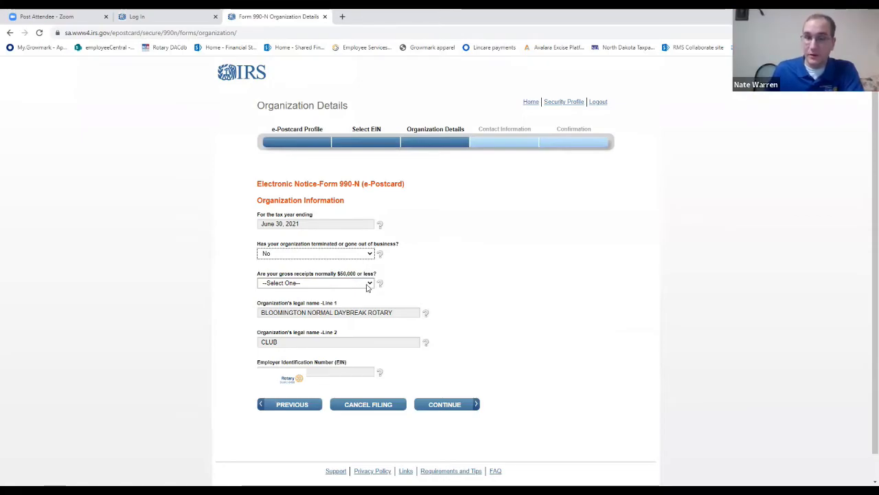
{"action": "left_click", "coordinate": [352, 283]}
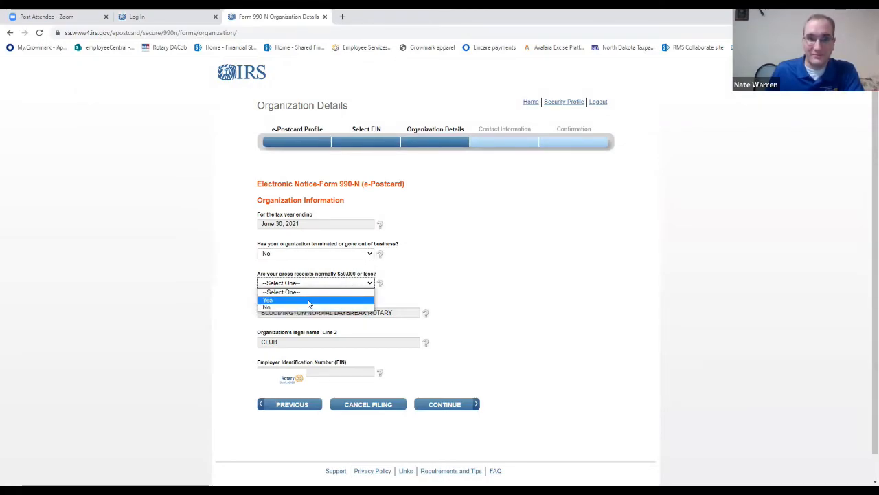
{"action": "key", "text": "Return"}
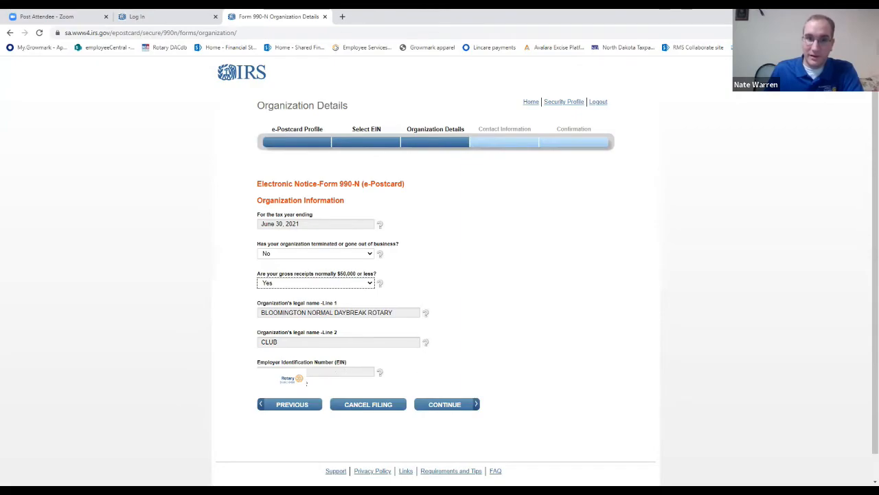
{"action": "left_click", "coordinate": [448, 406]}
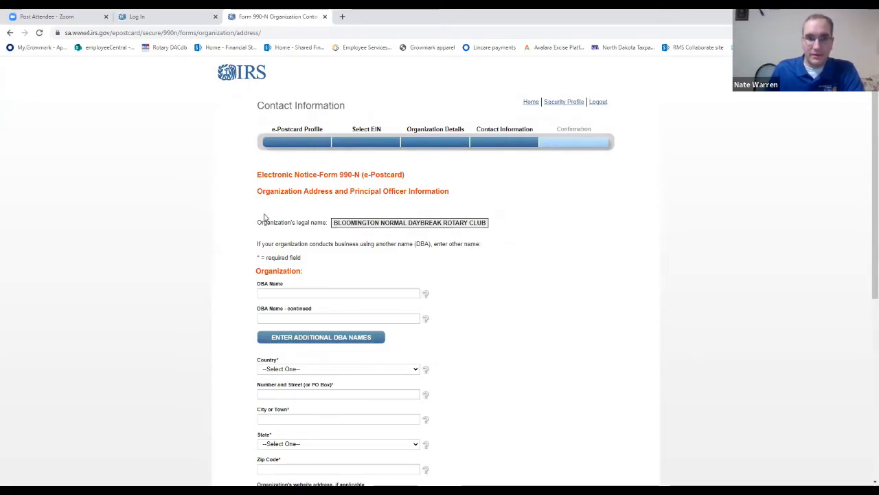
Set the principal officer's type of name to Person and fill in the officer's name and the organization's address from the saved details.
{"action": "scroll", "coordinate": [265, 220], "scroll_direction": "down", "scroll_amount": 2}
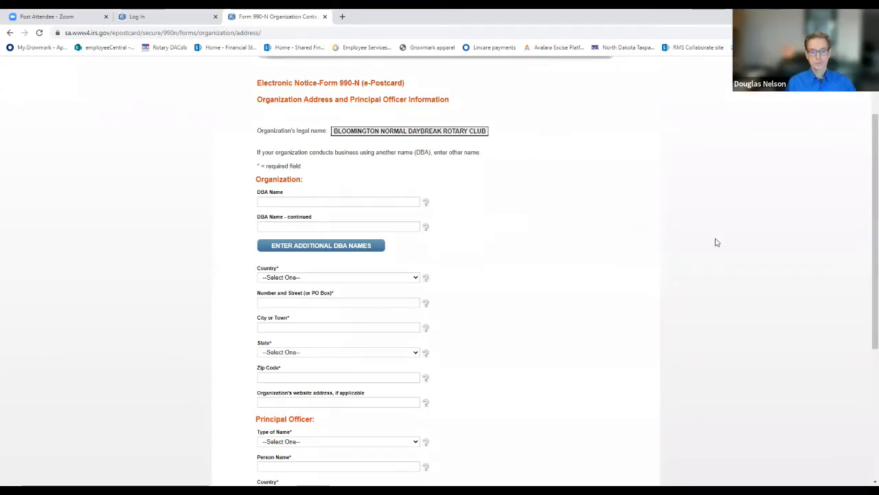
{"action": "scroll", "coordinate": [495, 206], "scroll_direction": "down", "scroll_amount": 2}
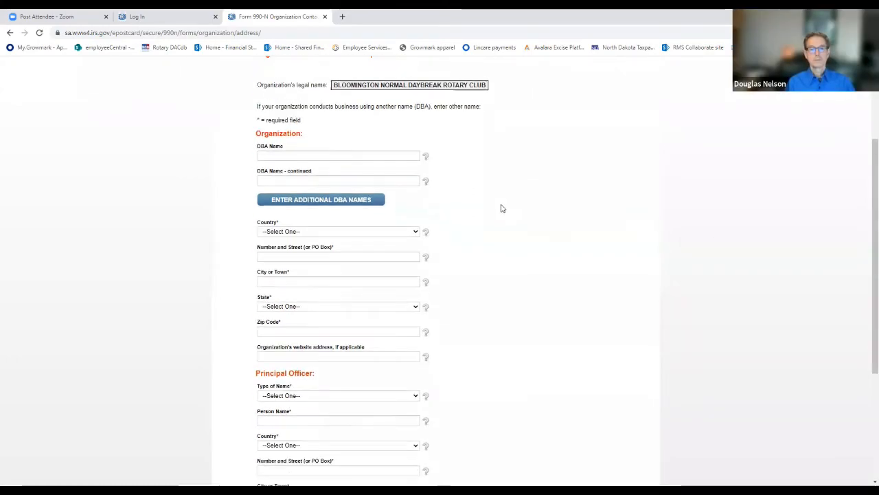
{"action": "scroll", "coordinate": [522, 206], "scroll_direction": "down", "scroll_amount": 3}
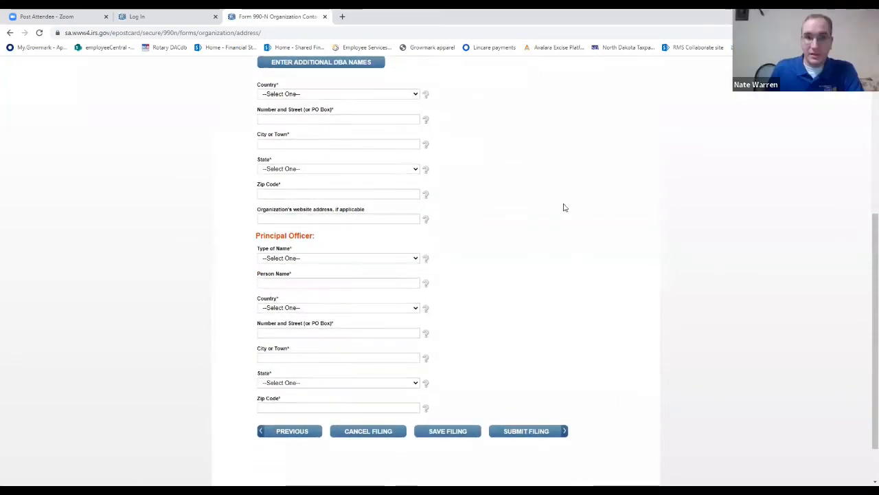
{"action": "left_click", "coordinate": [347, 259]}
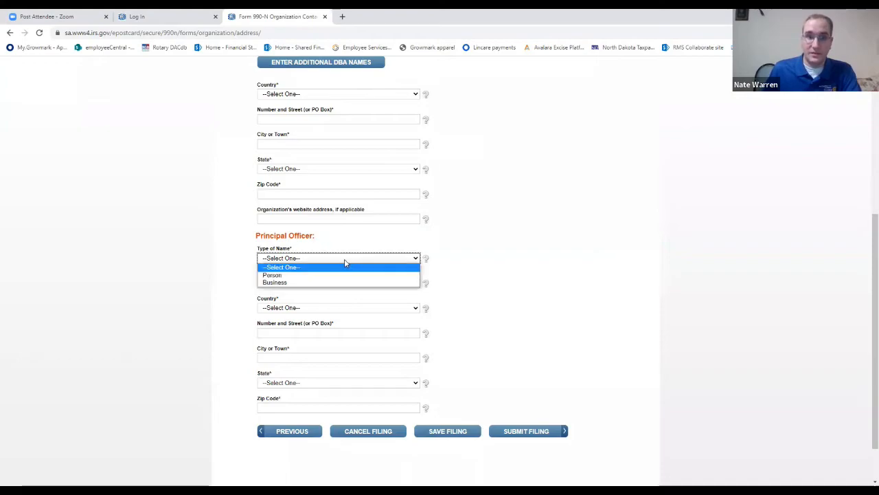
{"action": "left_click", "coordinate": [303, 275]}
{"action": "left_click", "coordinate": [309, 283]}
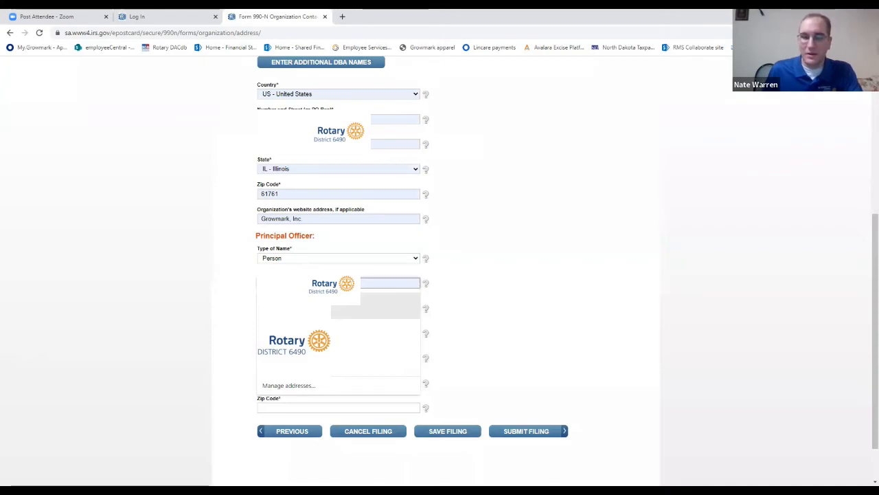
{"action": "left_click", "coordinate": [313, 306]}
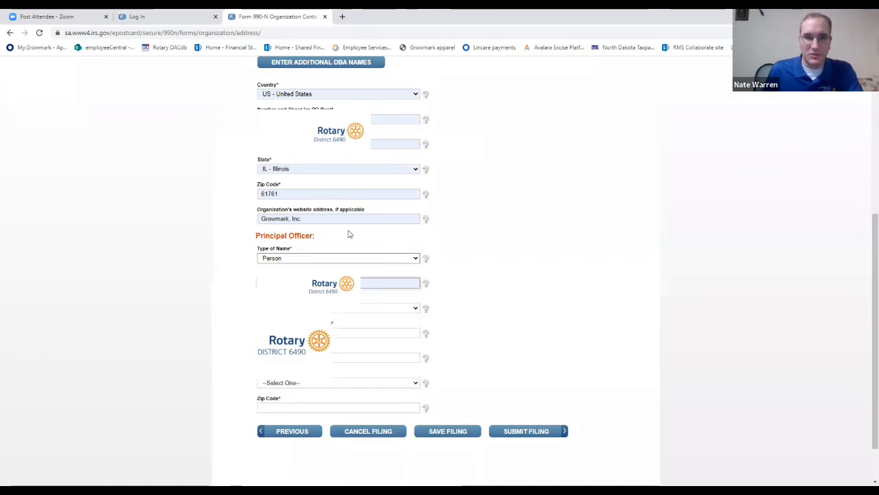
{"action": "scroll", "coordinate": [512, 239], "scroll_direction": "up", "scroll_amount": 2}
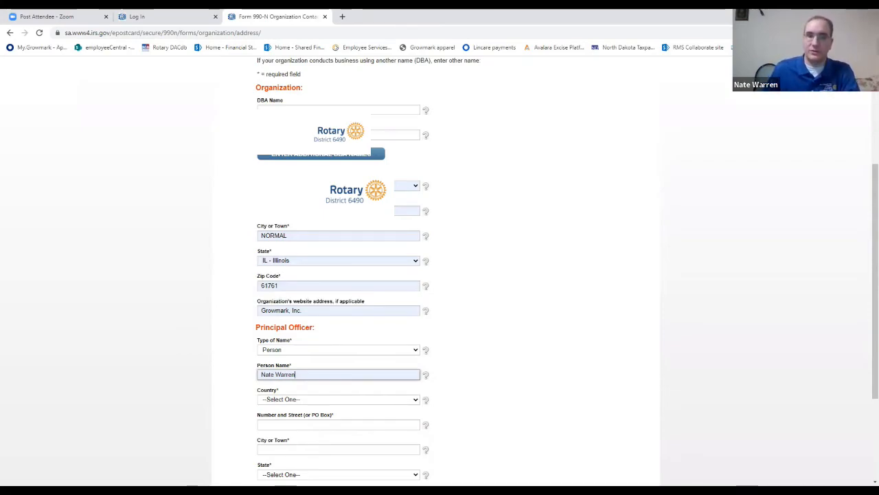
Fill in the principal officer's country and postal address from the saved details and submit the filing.
{"action": "scroll", "coordinate": [577, 227], "scroll_direction": "down", "scroll_amount": 1}
{"action": "scroll", "coordinate": [578, 227], "scroll_direction": "down", "scroll_amount": 3}
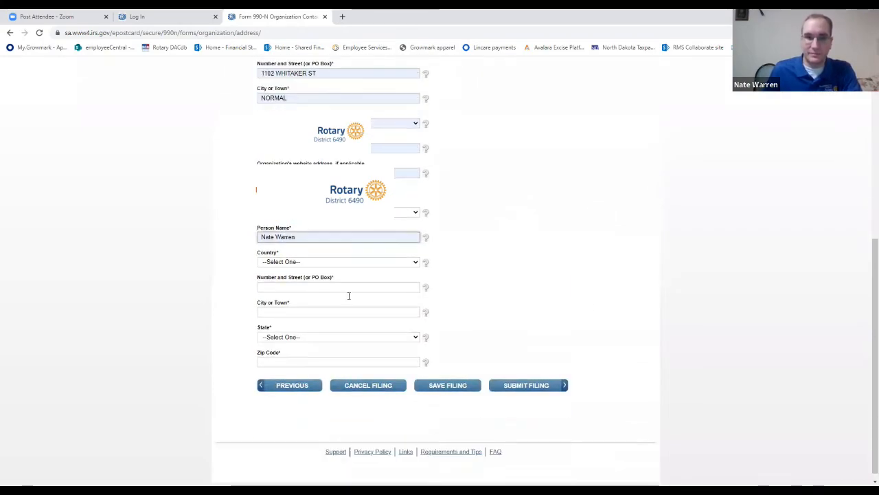
{"action": "left_click", "coordinate": [397, 265]}
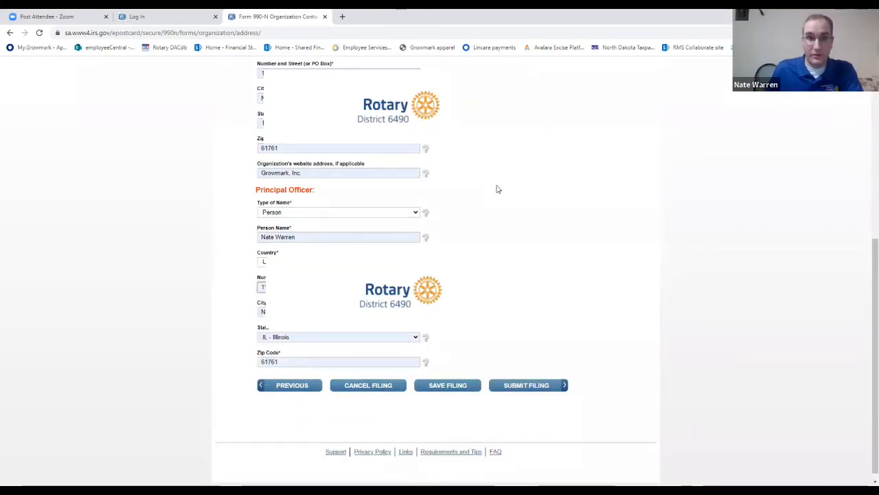
{"action": "left_click", "coordinate": [527, 386]}
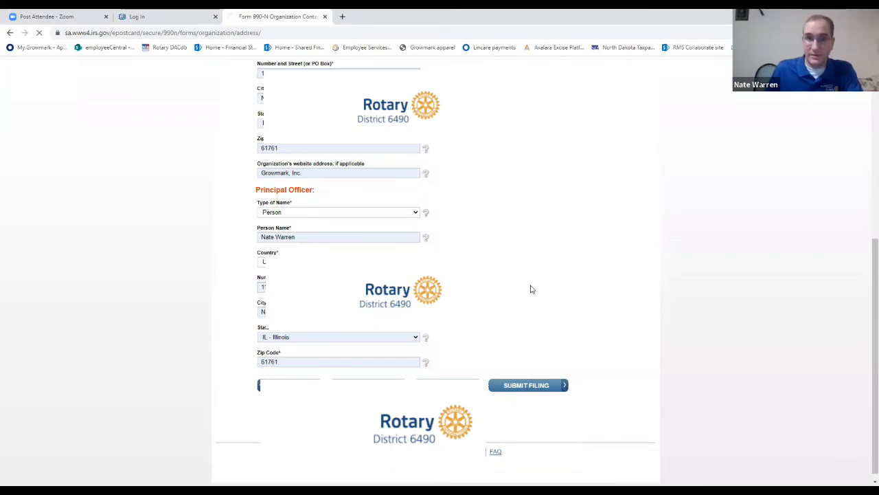